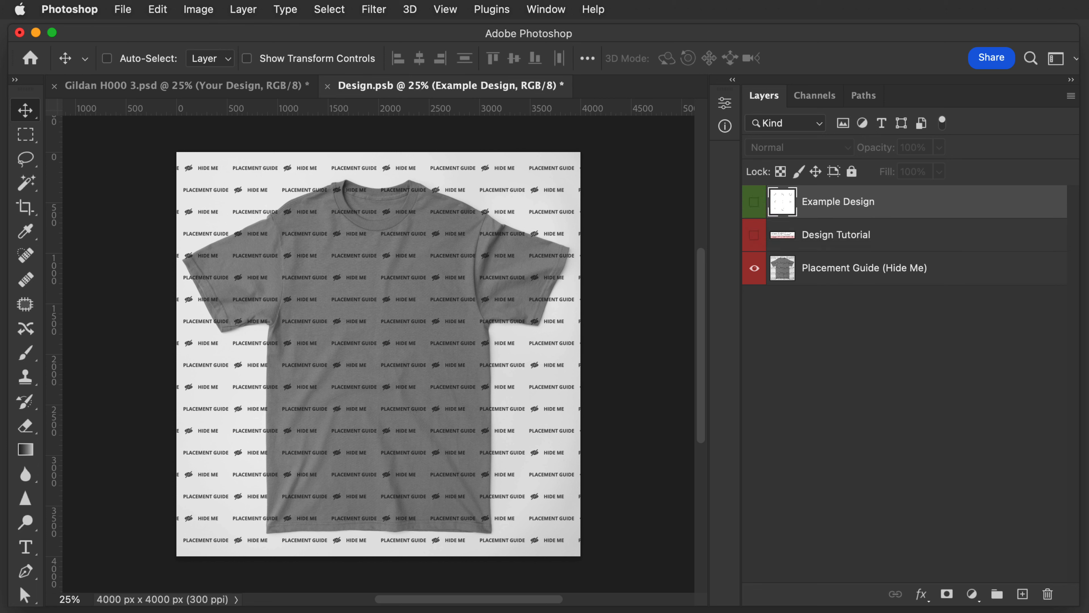
# - Place the image Example Design Space.jpg as an embedded layer in the Design.psb document
pyautogui.click(406, 271)
pyautogui.click(123, 9)
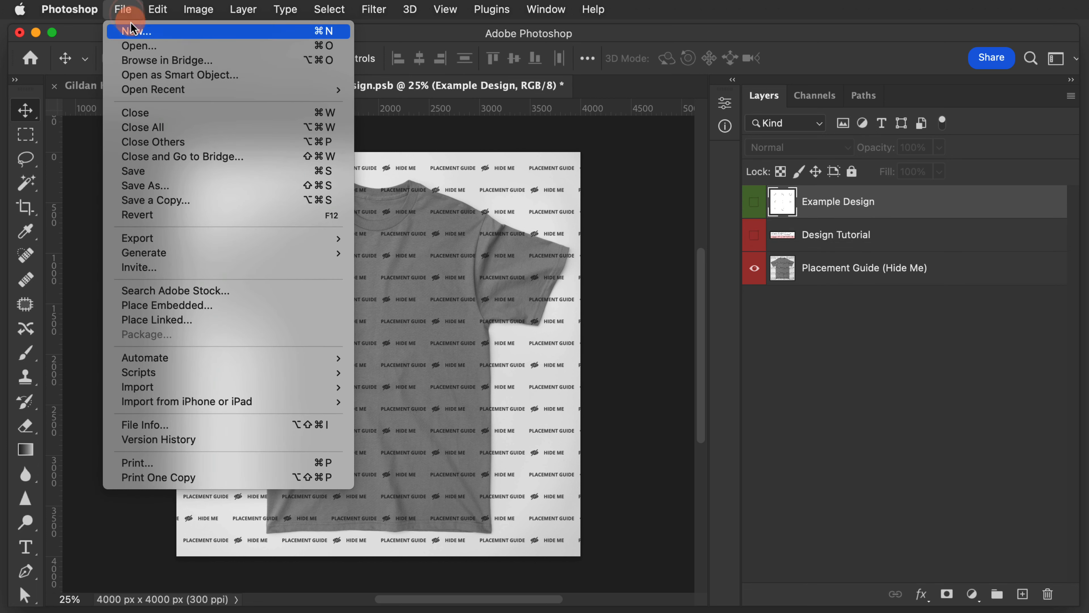
pyautogui.click(165, 305)
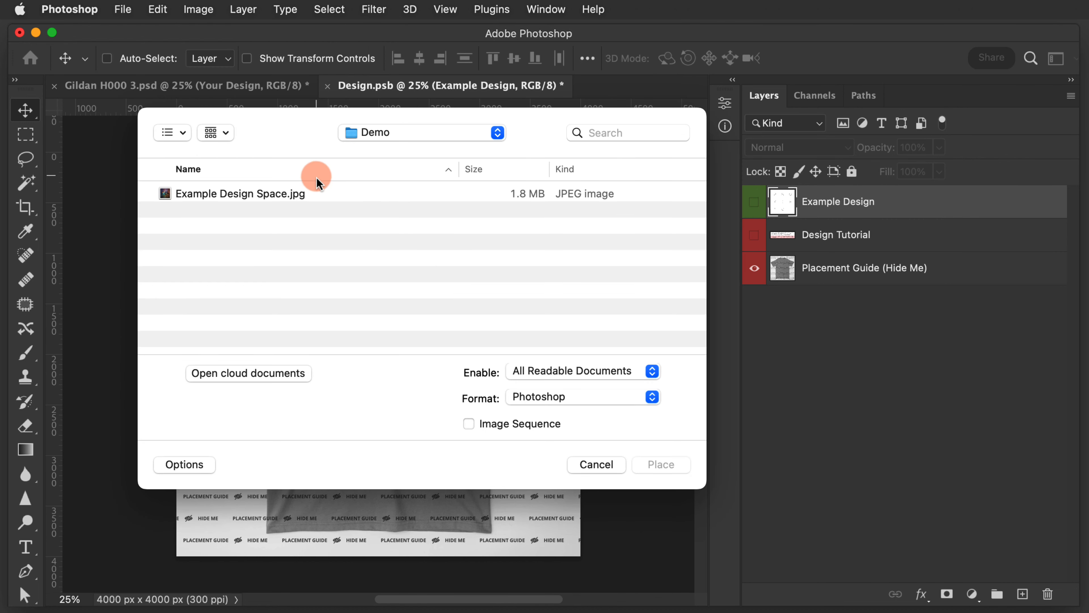
pyautogui.doubleClick(296, 193)
pyautogui.press('Return')
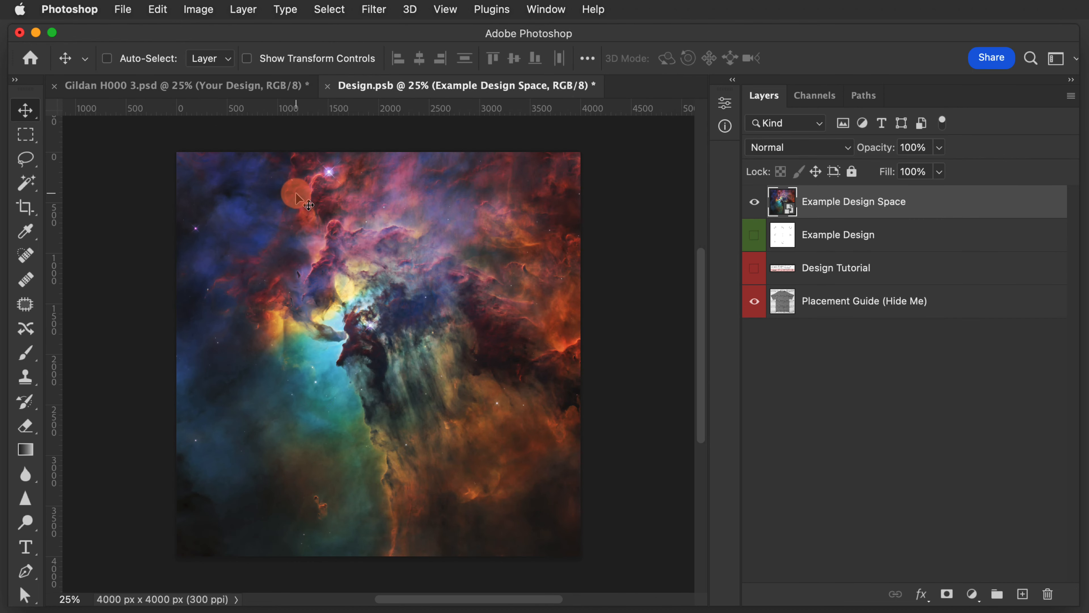
# - Set the Example Design Space layer's opacity to 50% so the shirt placement guide shows through
pyautogui.click(427, 10)
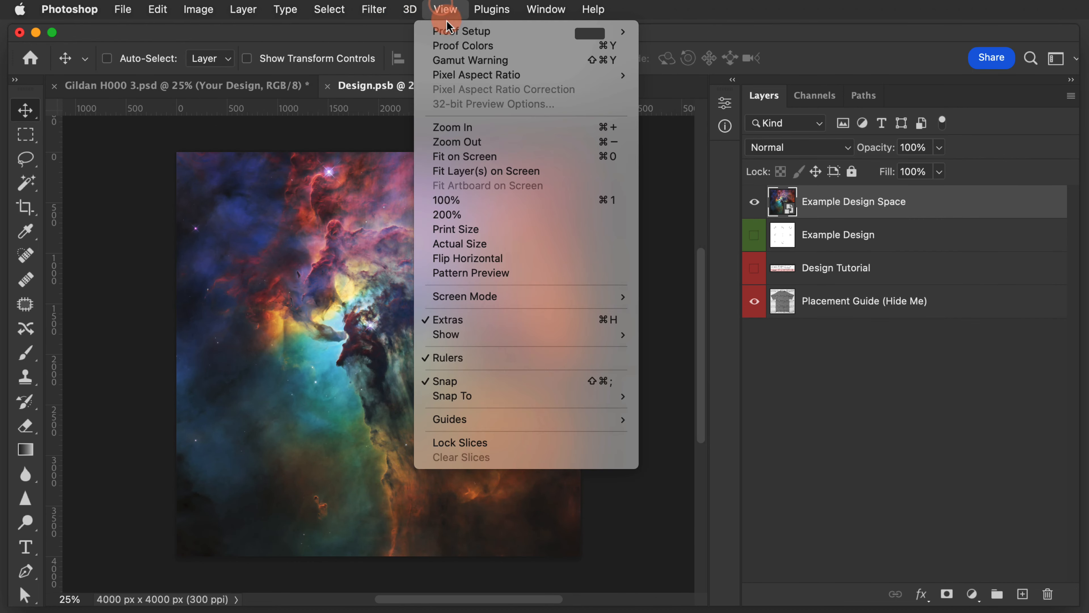
pyautogui.click(453, 141)
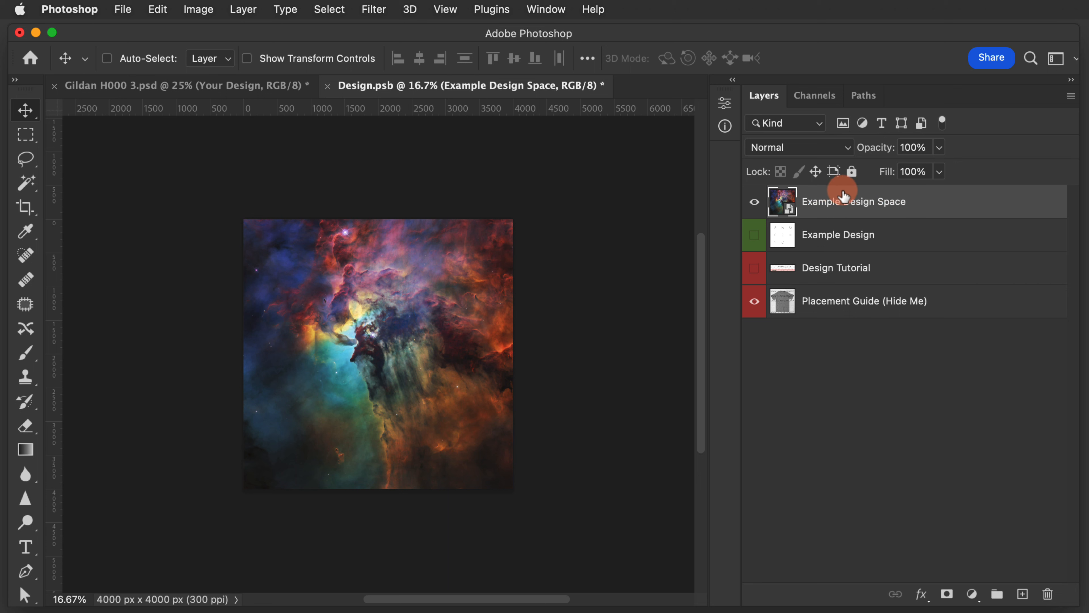
pyautogui.click(918, 150)
pyautogui.write('50')
pyautogui.press('Return')
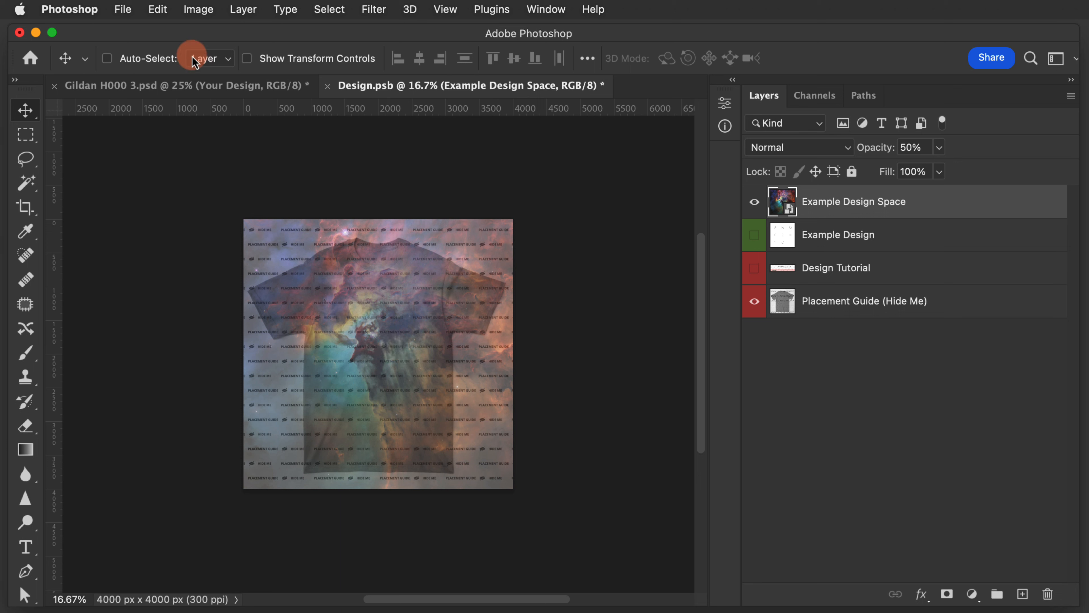
# - Free-transform the space image over the shirt guide, scaling it to about 48.4% and rotating it about -5.33°
pyautogui.click(158, 11)
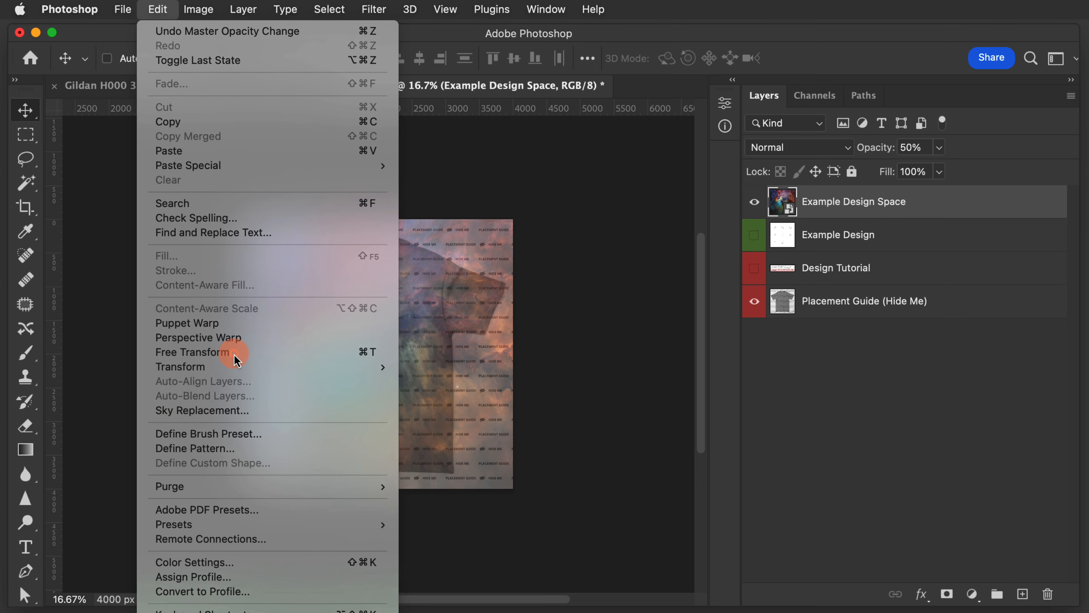
pyautogui.click(235, 353)
pyautogui.moveTo(512, 488); pyautogui.dragTo(582, 554)
pyautogui.moveTo(547, 504)
pyautogui.mouseDown()
pyautogui.moveTo(523, 479)
pyautogui.moveTo(559, 475)
pyautogui.moveTo(559, 491)
pyautogui.mouseUp()
pyautogui.moveTo(647, 513); pyautogui.dragTo(659, 492)
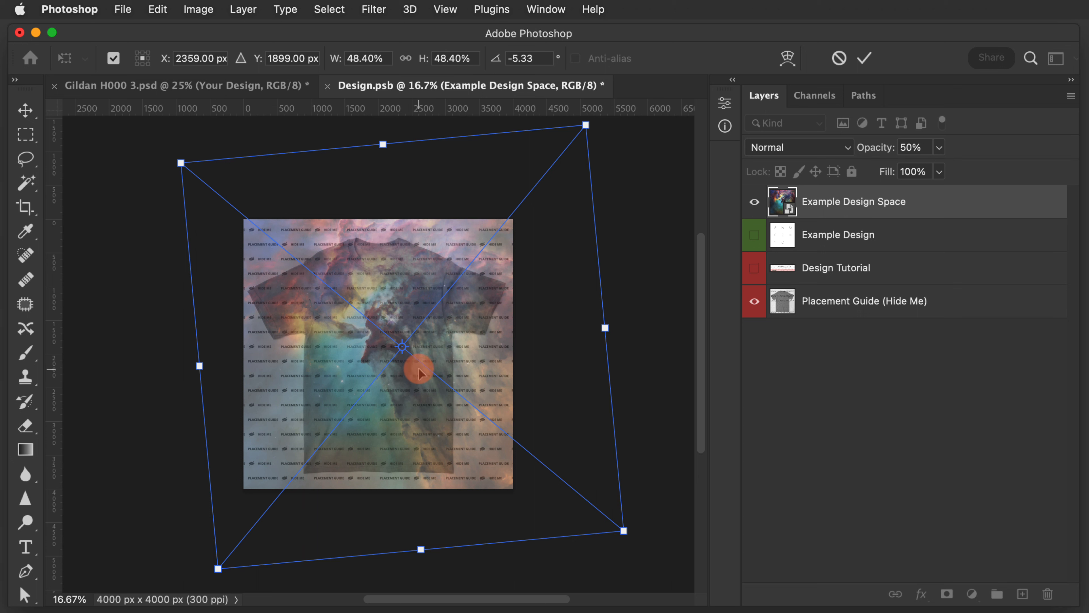
pyautogui.press('Return')
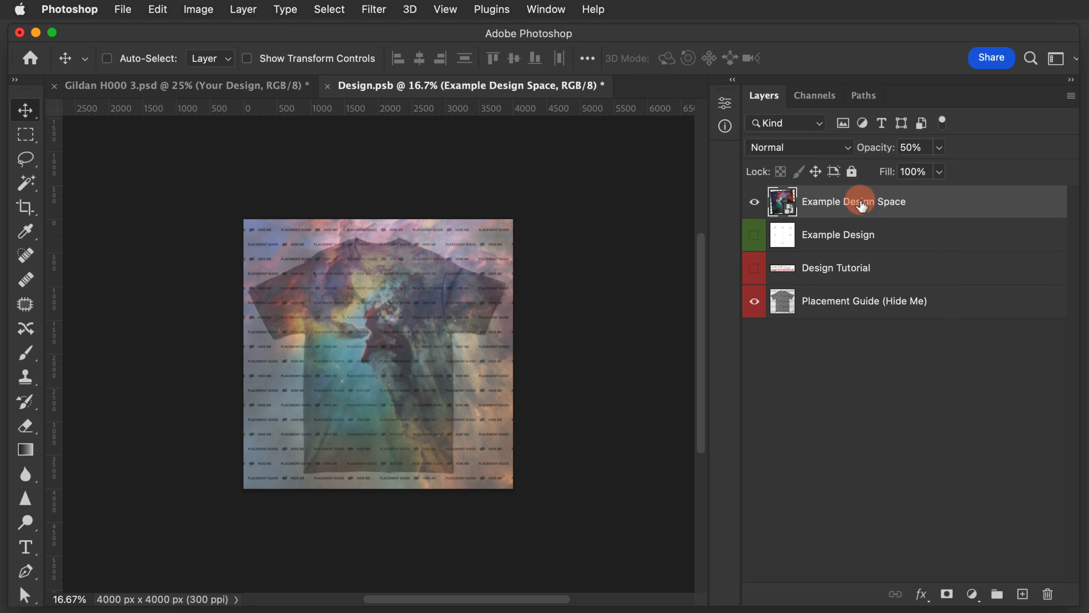
# - Set the Example Design Space layer's opacity to 100% and hide the Placement Guide layer
pyautogui.click(908, 147)
pyautogui.write('100')
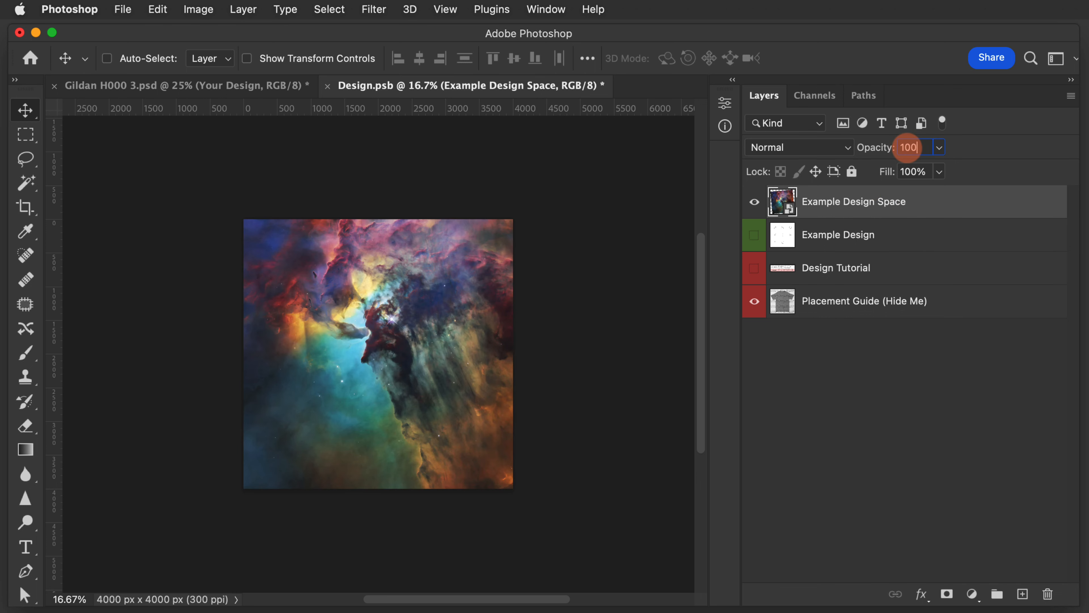
pyautogui.press('Return')
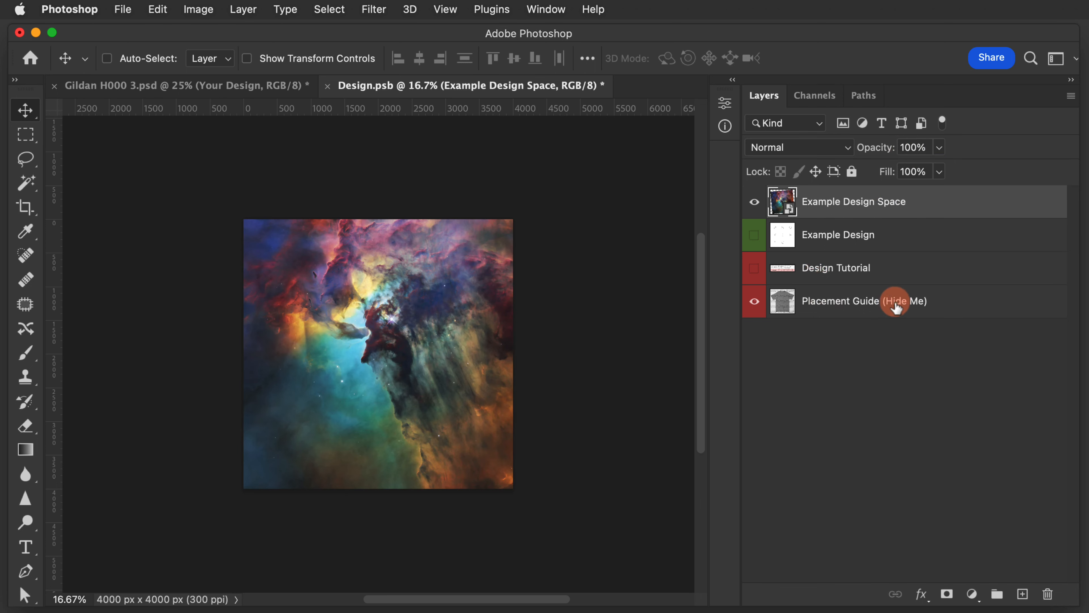
pyautogui.click(754, 301)
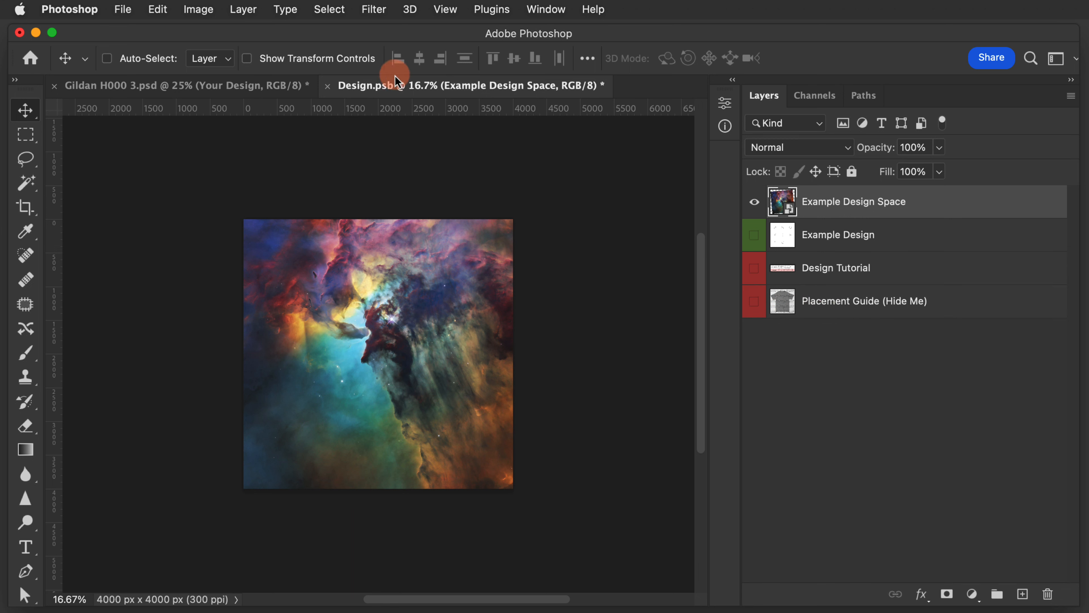
# - Save the Design.psb smart object and close it to return to the shirt mockup
pyautogui.click(123, 9)
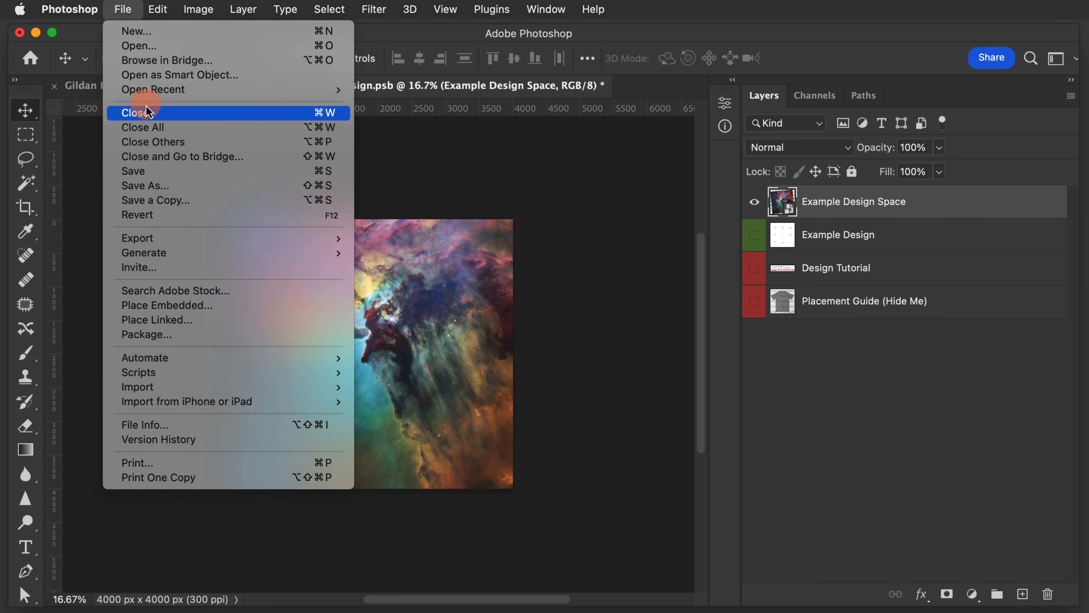
pyautogui.click(136, 170)
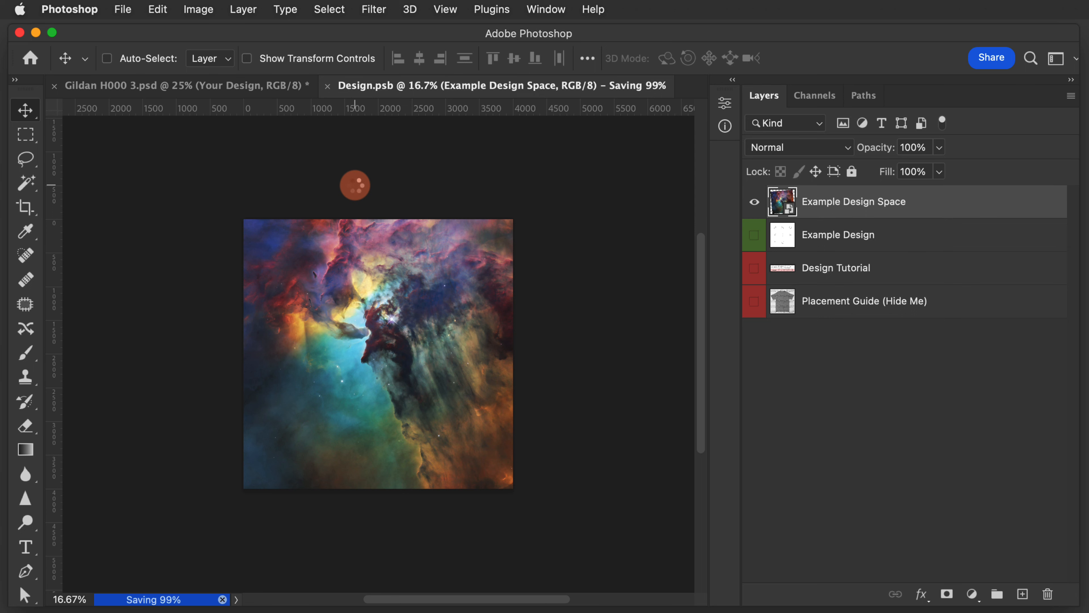
pyautogui.click(329, 88)
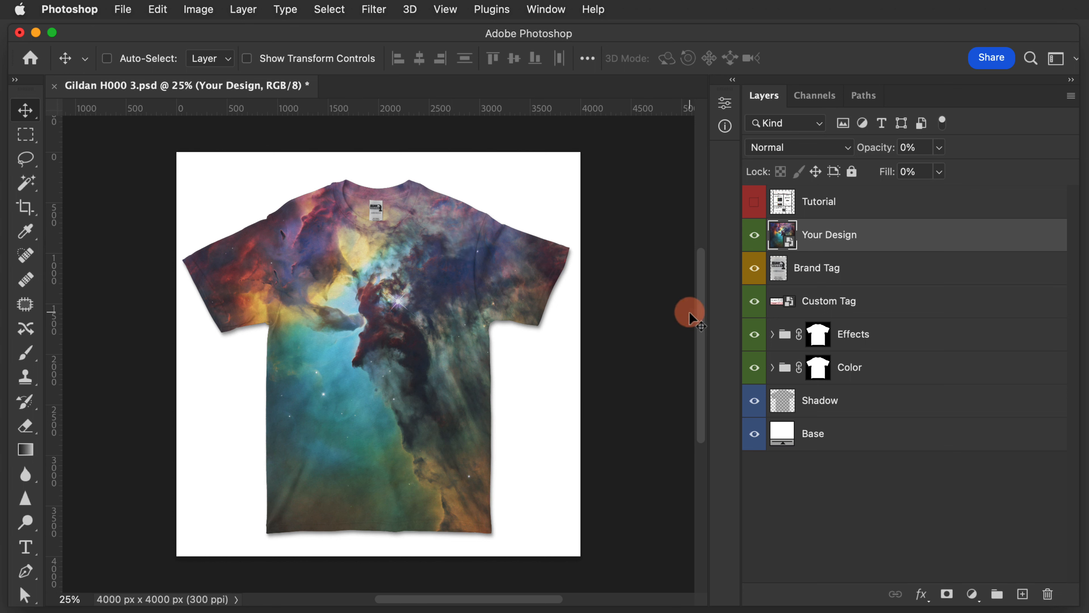
# - Expand the Effects group and toggle the Design Texture layer off and on to compare the shirt with and without it
pyautogui.click(773, 335)
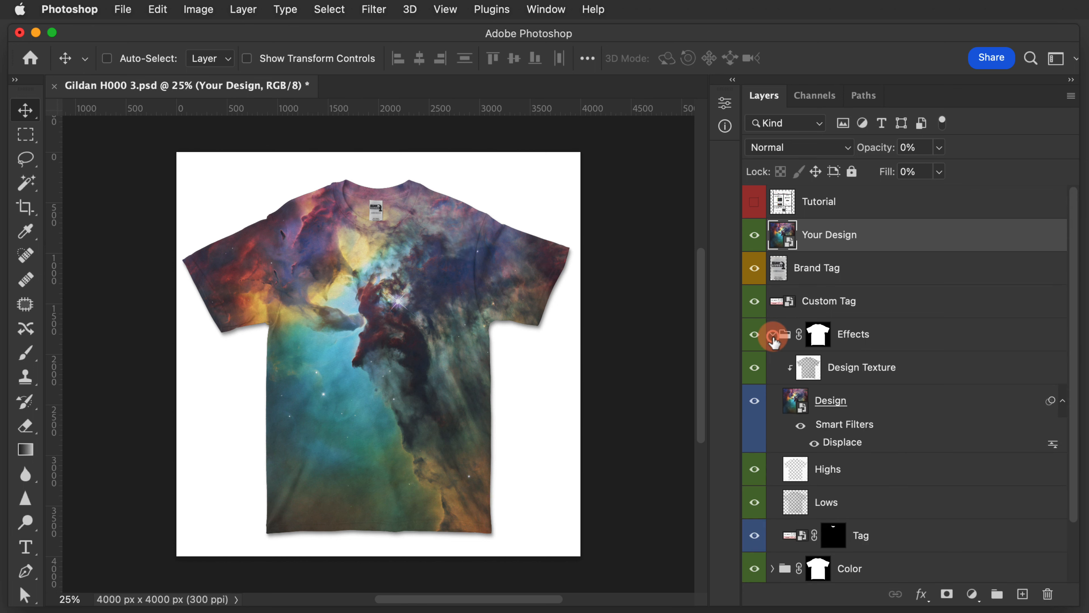
pyautogui.click(858, 370)
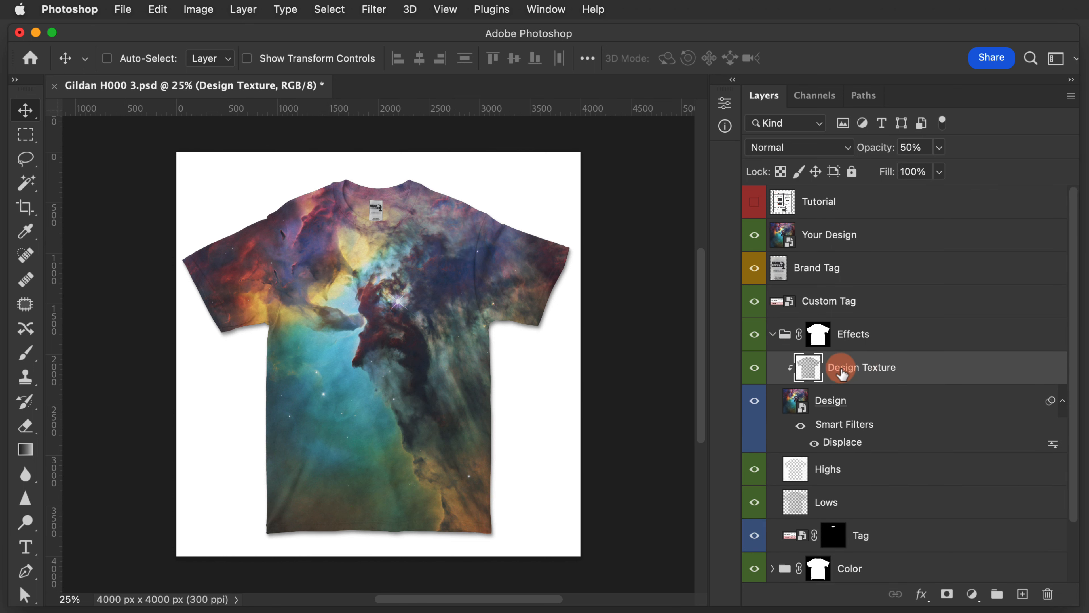
pyautogui.click(755, 368)
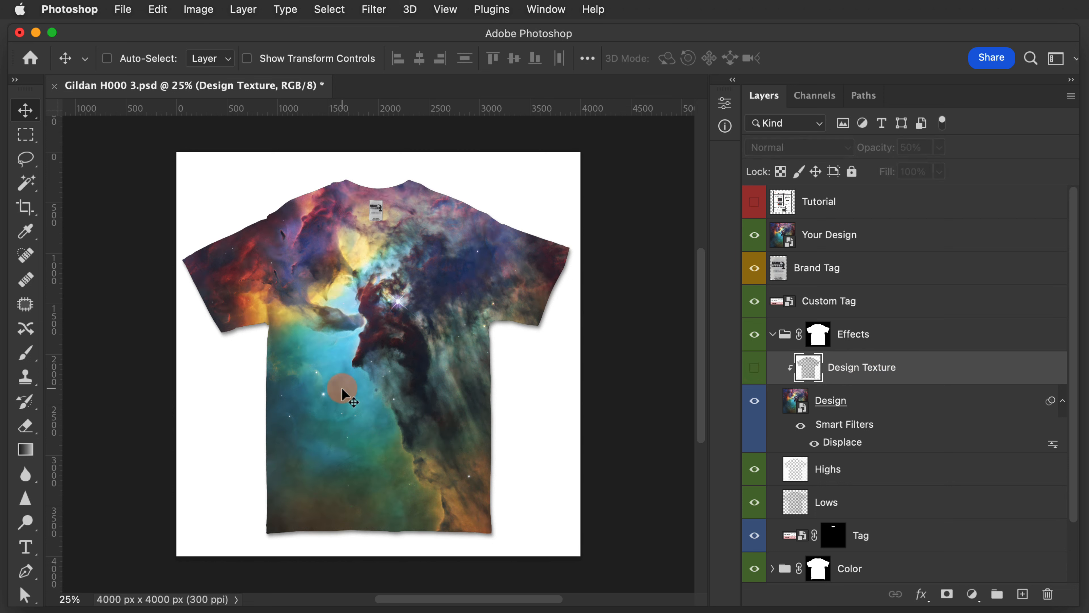
pyautogui.click(756, 369)
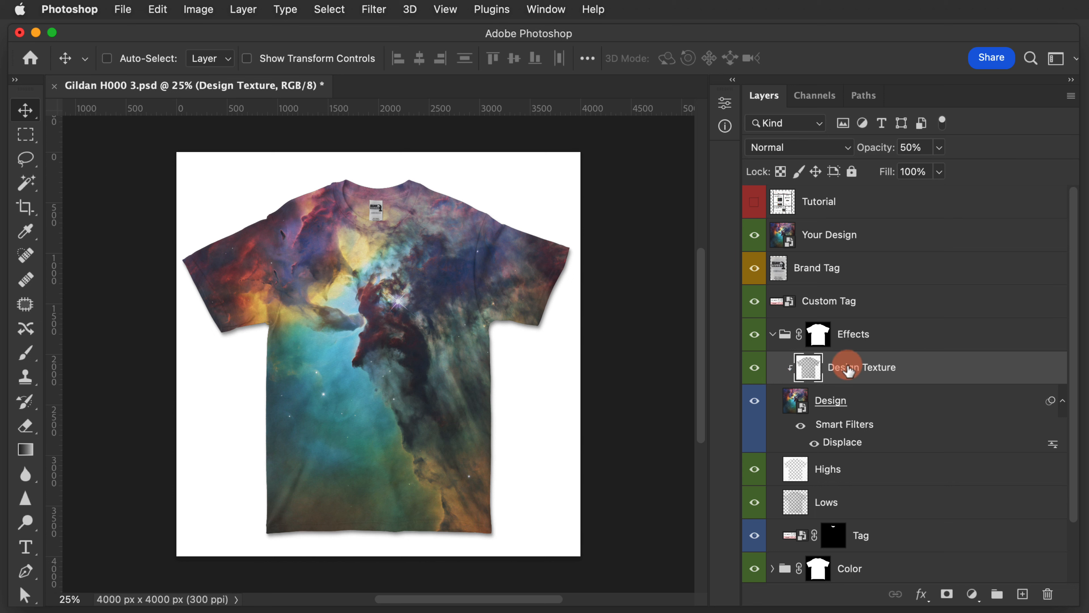
# - Set the Design Texture layer's opacity to 80% and toggle its visibility to check the effect on the shirt
pyautogui.moveTo(906, 148); pyautogui.dragTo(892, 148)
pyautogui.write('8')
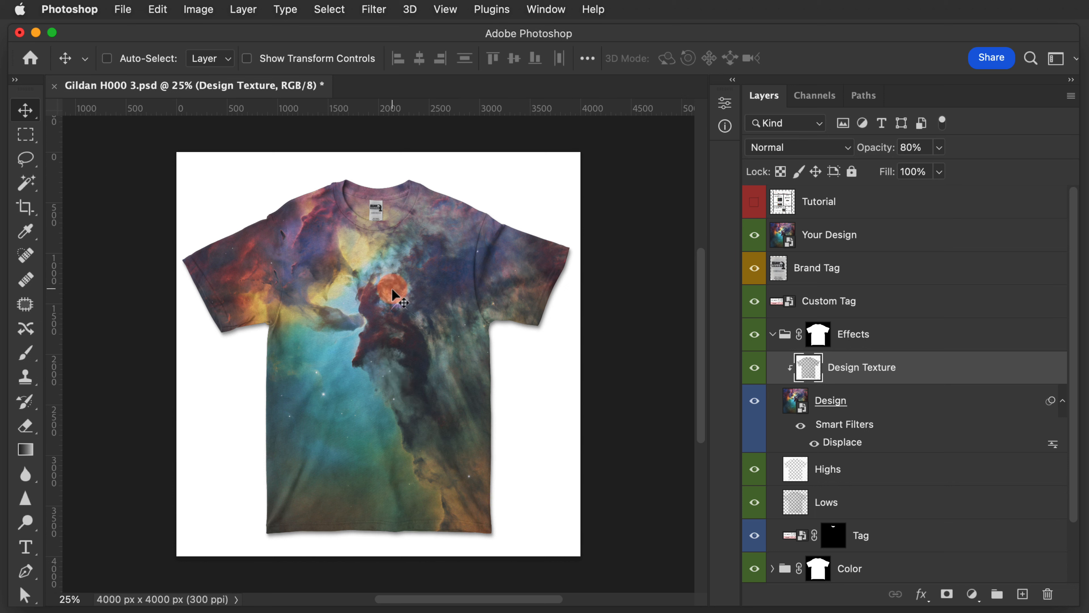
pyautogui.click(754, 367)
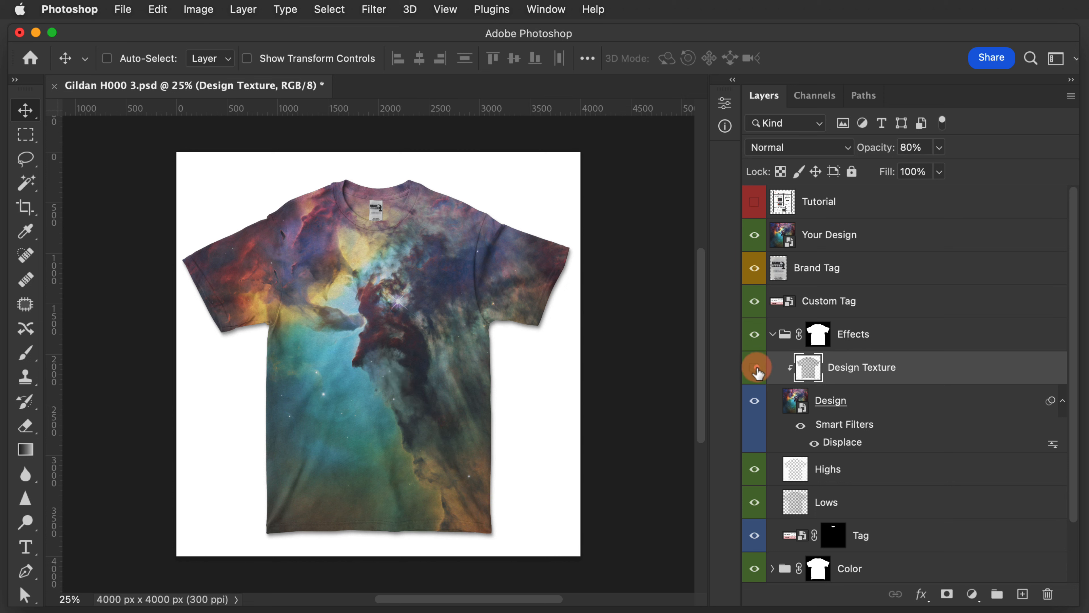
pyautogui.click(754, 368)
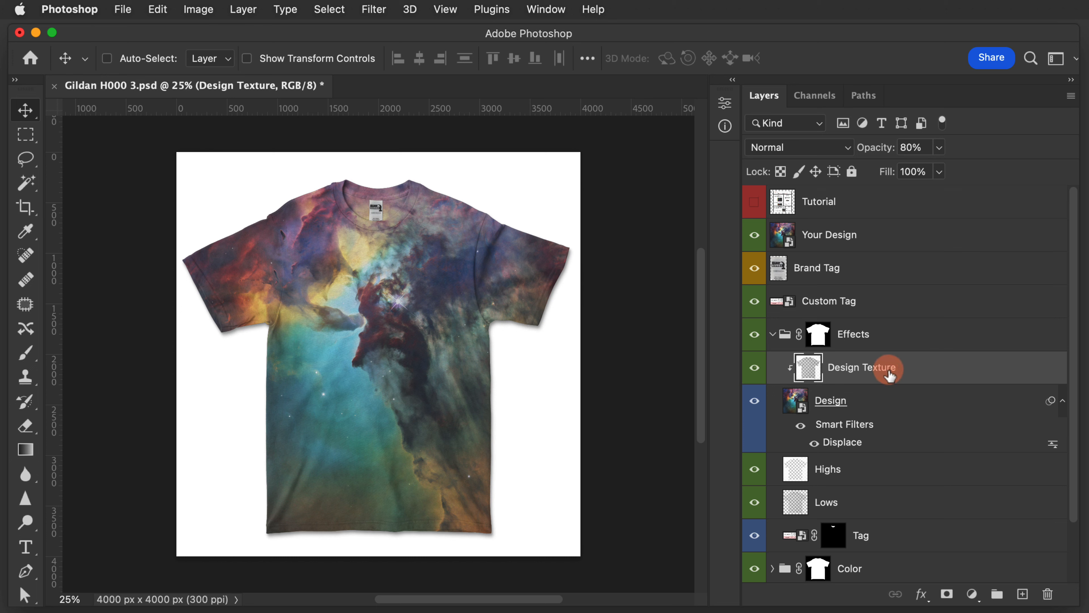
# - Add a Brightness/Contrast adjustment layer above Design Texture with the contrast set to 50
pyautogui.click(250, 9)
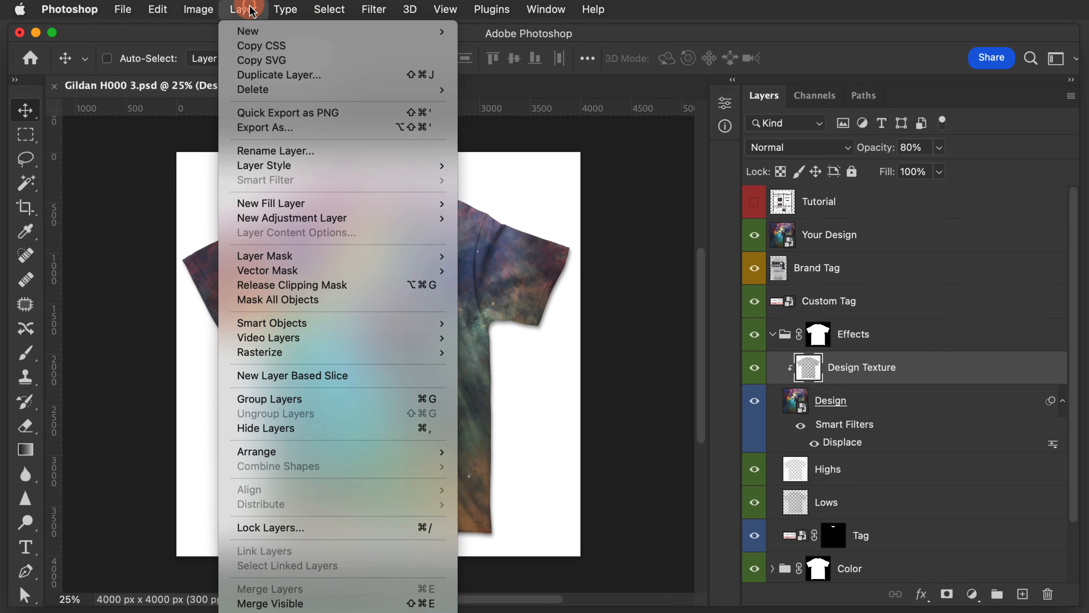
pyautogui.moveTo(350, 217)
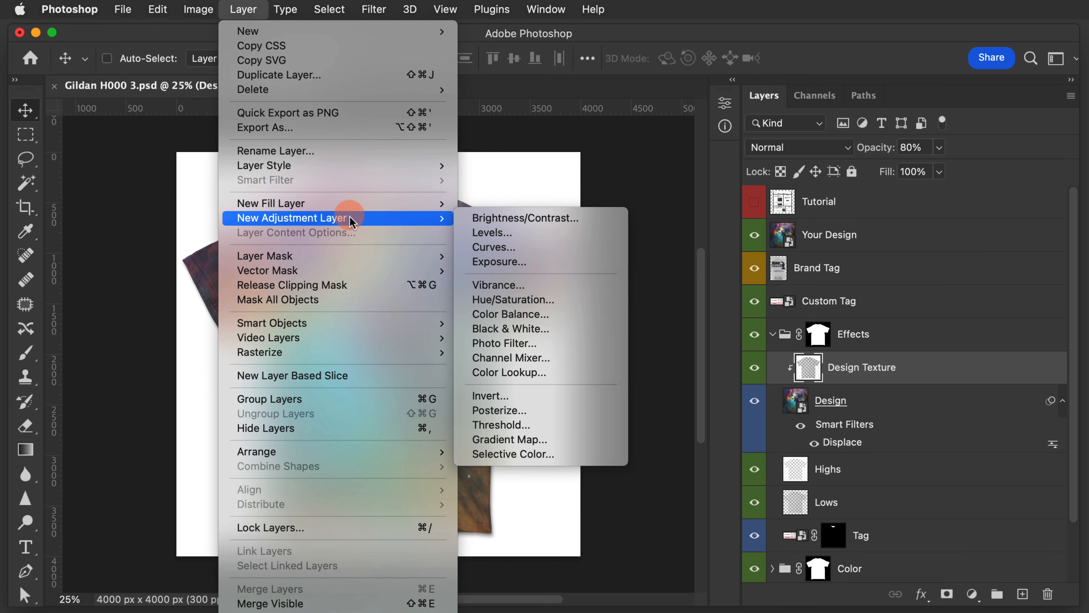
pyautogui.click(488, 218)
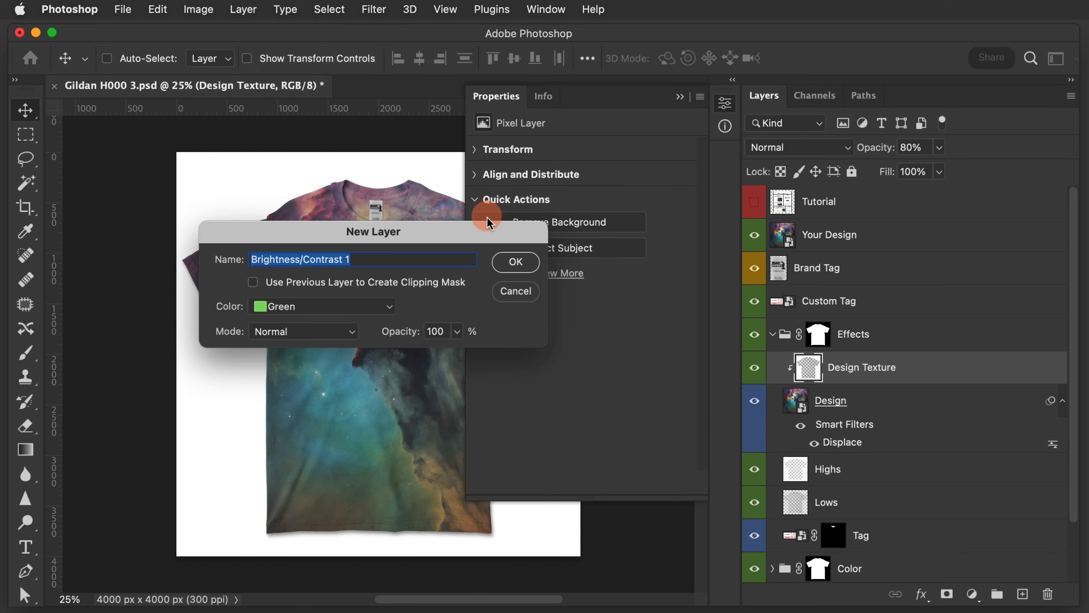
pyautogui.click(503, 261)
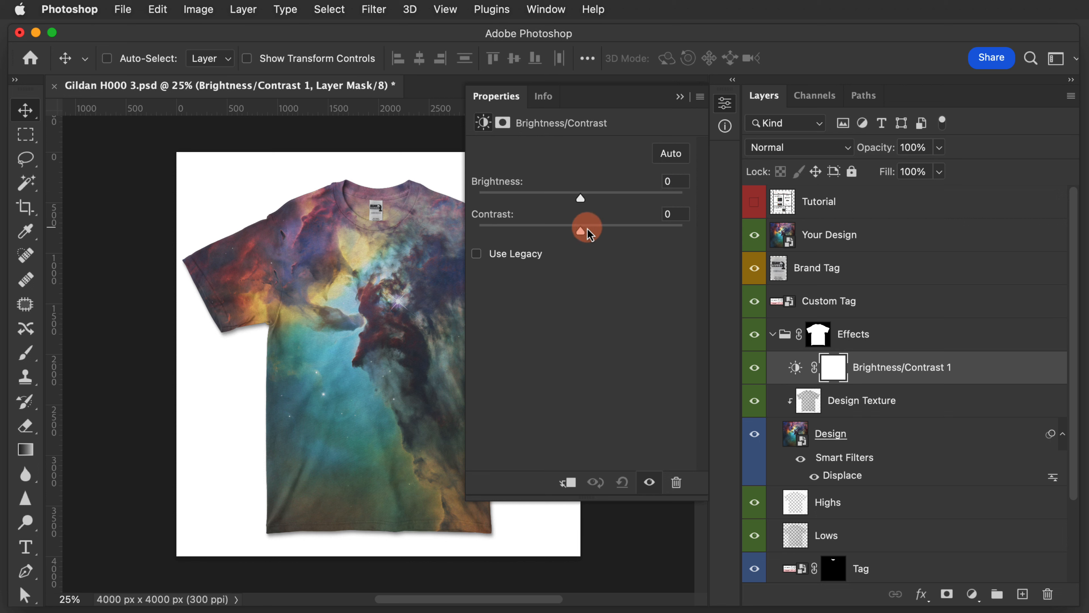
pyautogui.moveTo(580, 232); pyautogui.dragTo(631, 226)
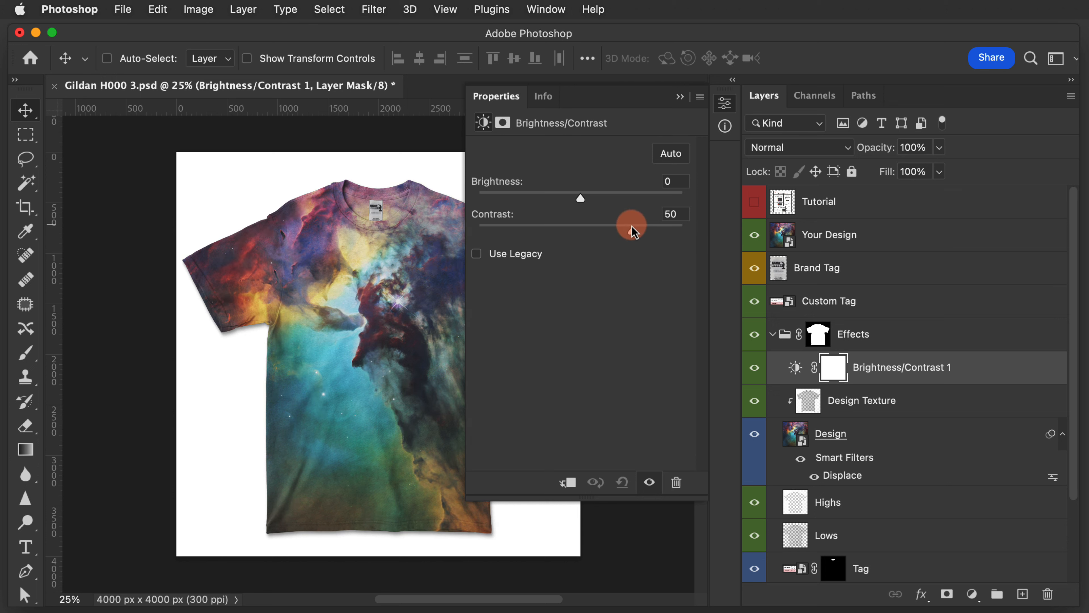
pyautogui.click(724, 105)
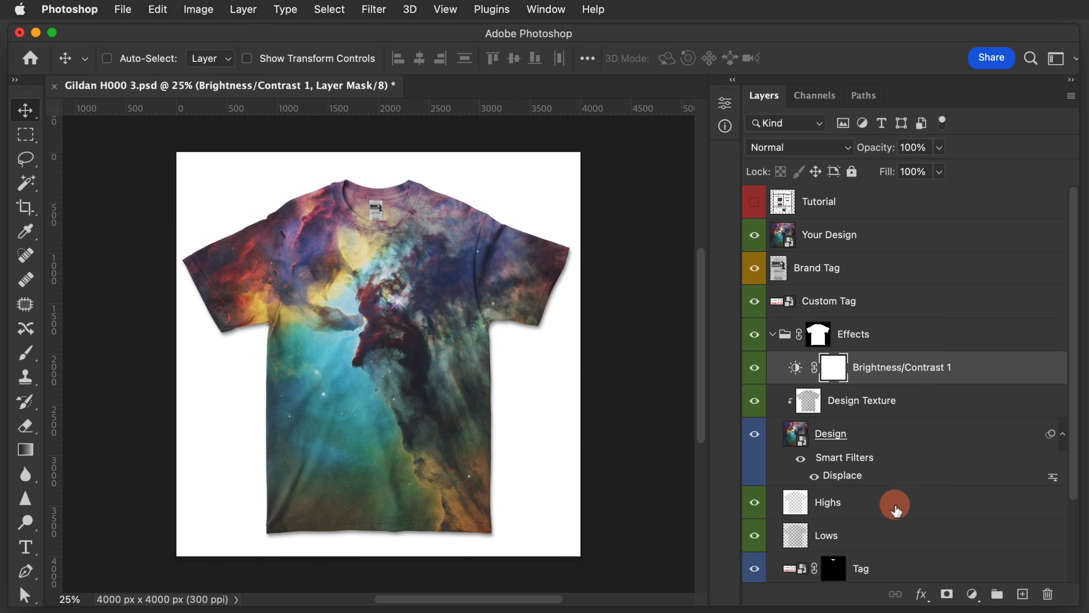
# - Load the Tag layer's mask as a new selection around the inner neck area
pyautogui.scroll(-3, 880, 567)
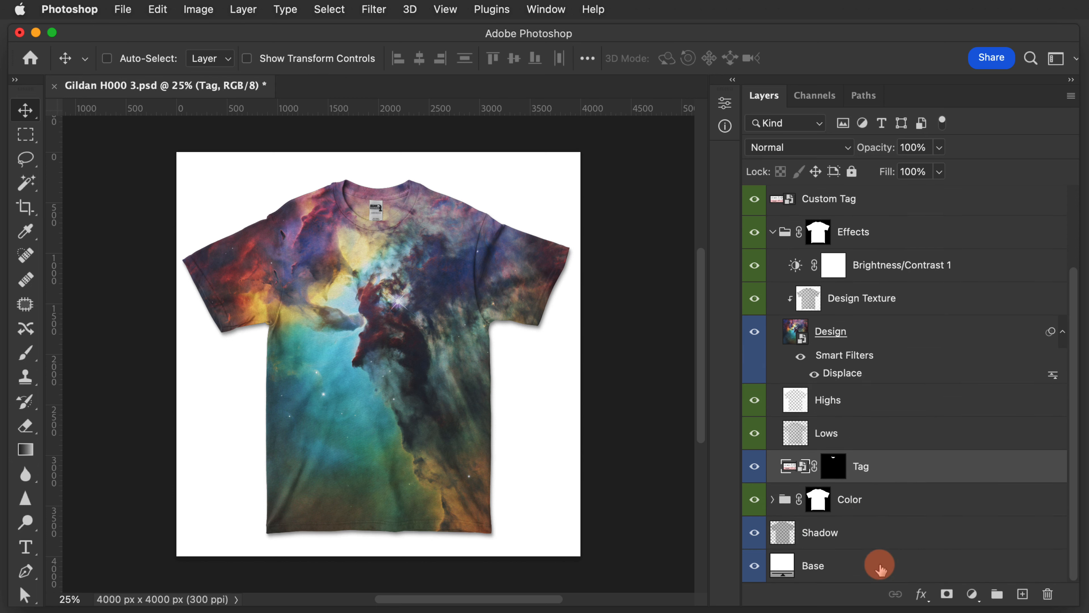
pyautogui.click(329, 9)
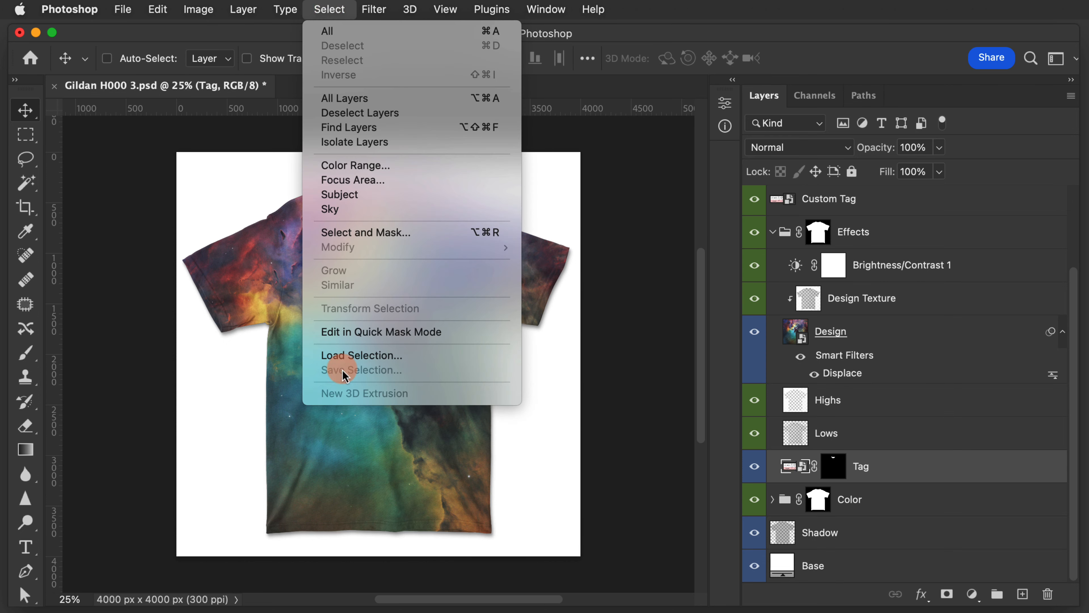
pyautogui.click(356, 356)
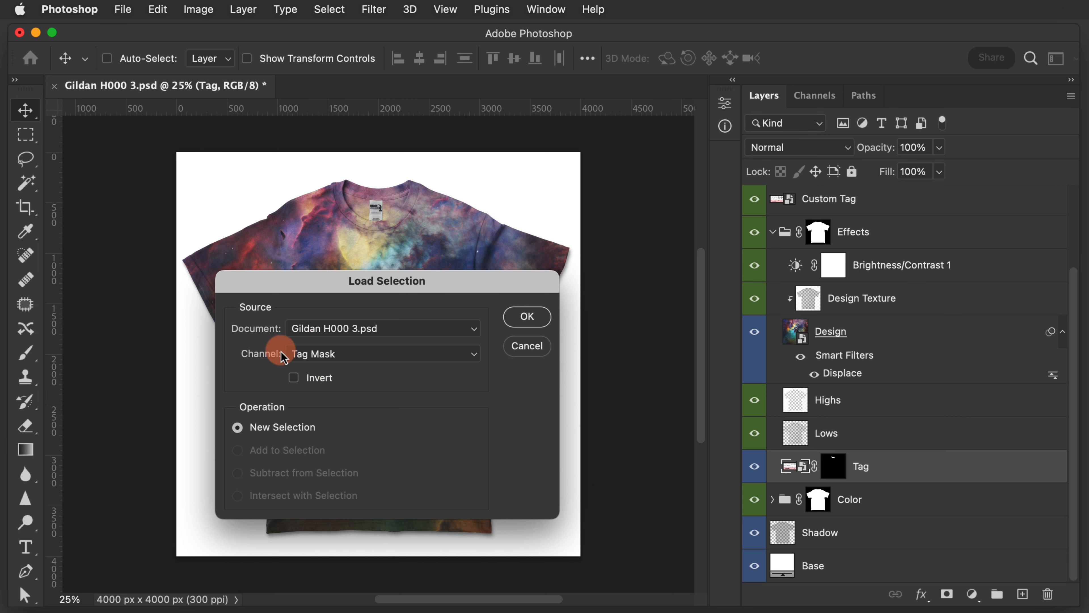
pyautogui.click(525, 316)
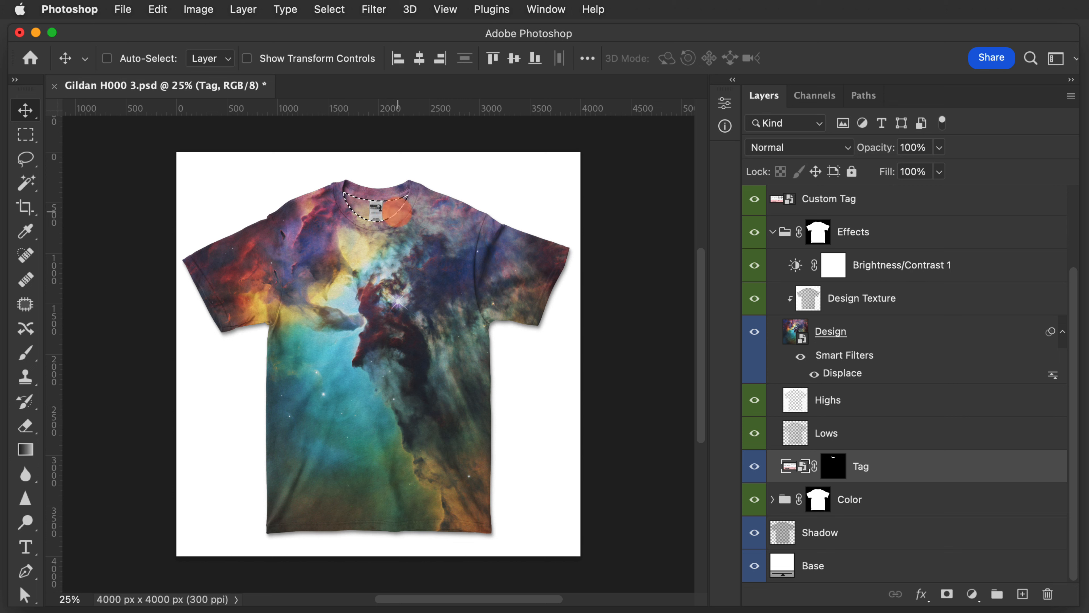
# - Add a layer mask to the Design layer that hides the selected inner neck area
pyautogui.click(893, 331)
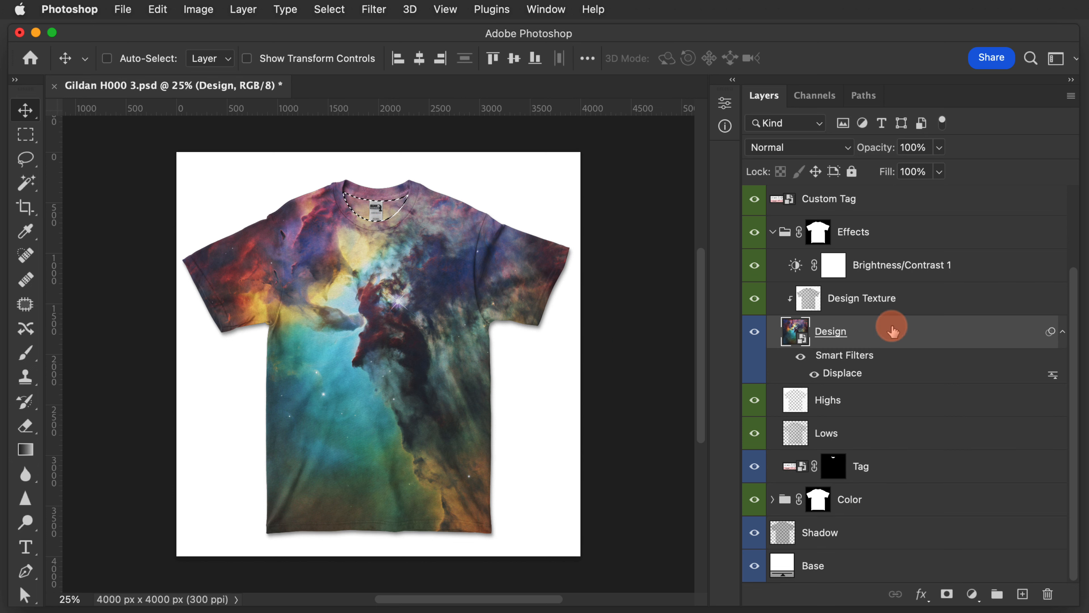
pyautogui.click(244, 9)
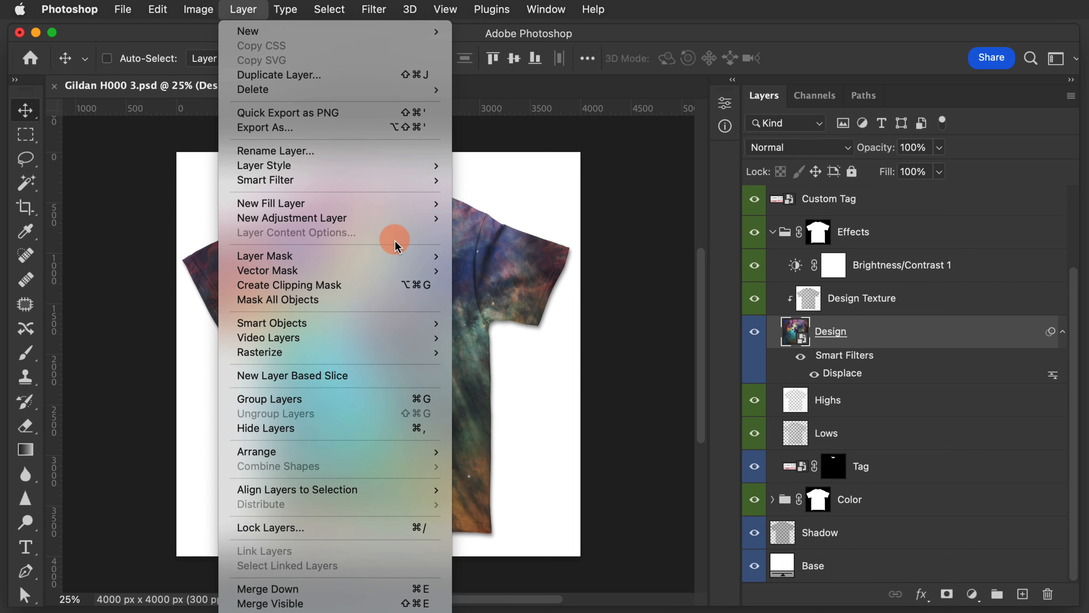
pyautogui.moveTo(396, 255)
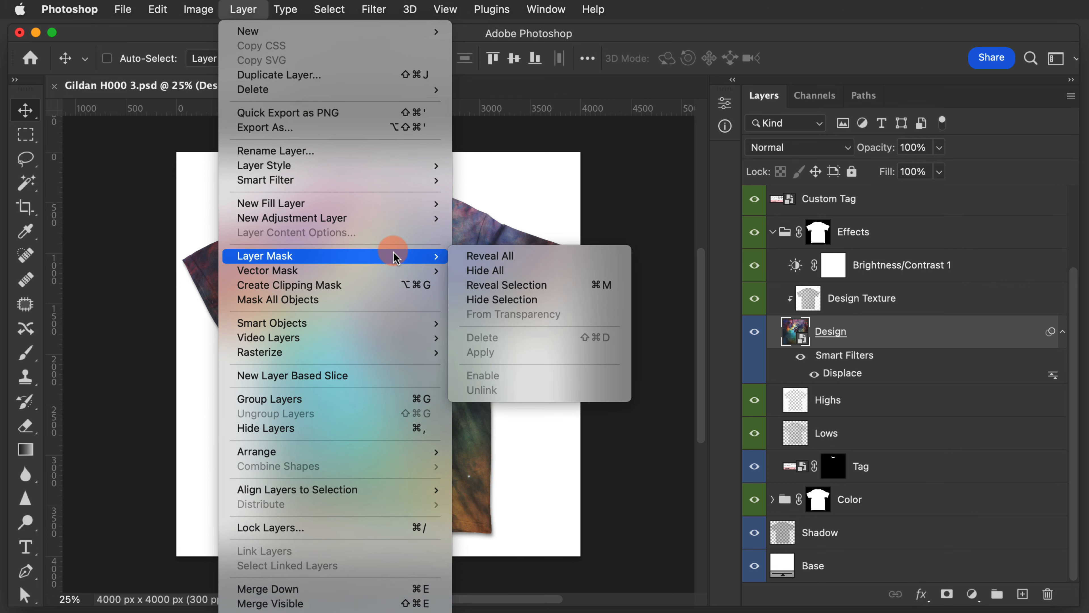
pyautogui.click(494, 302)
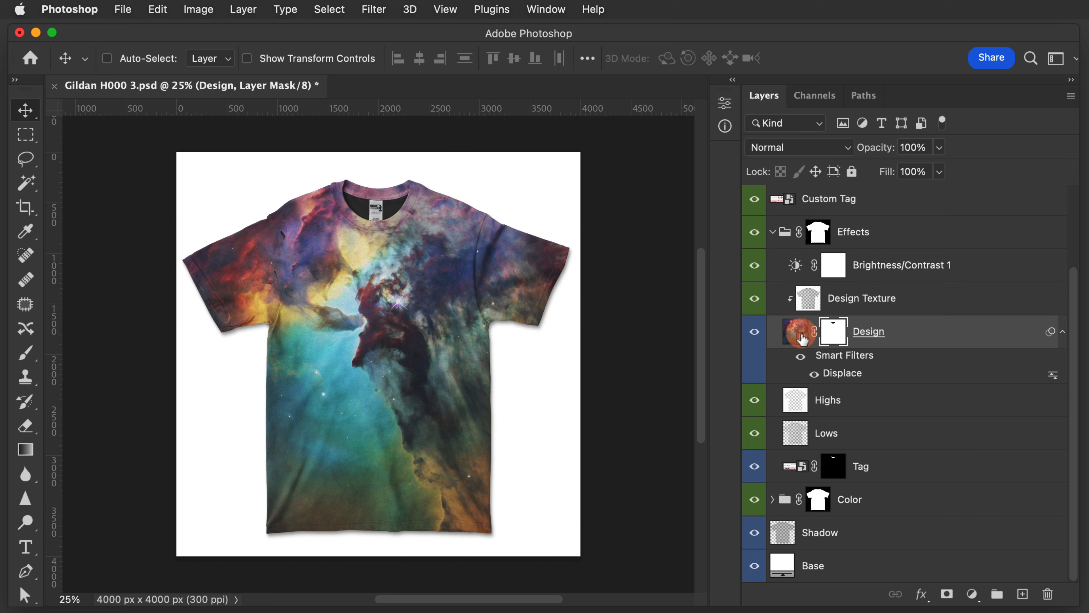
# - Check the opacity and fill of the Your Design layer against those of the Design layer
pyautogui.scroll(3, 871, 335)
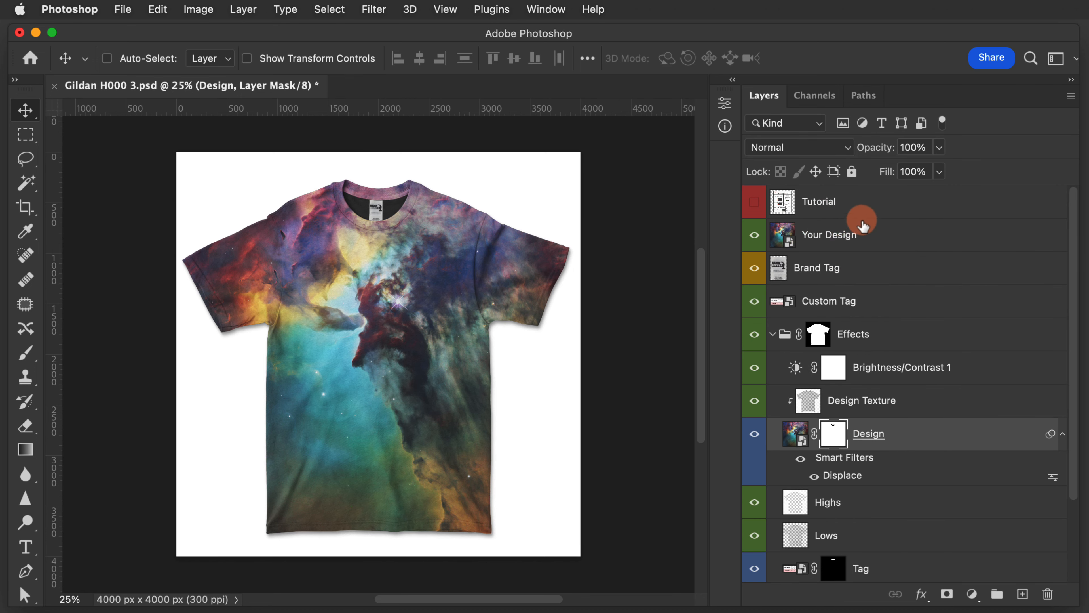
pyautogui.click(863, 234)
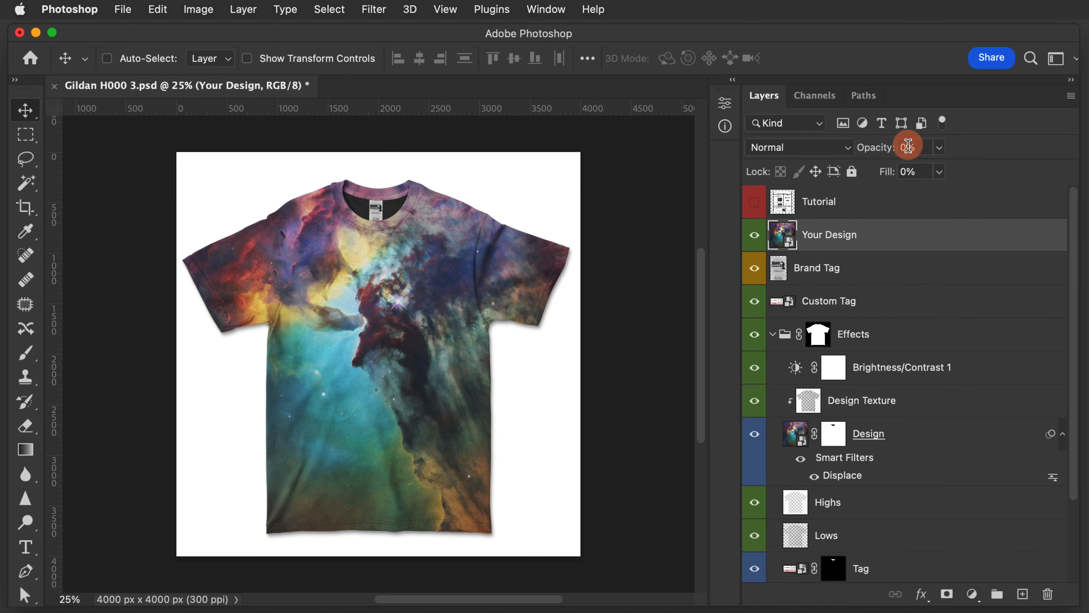
pyautogui.click(890, 434)
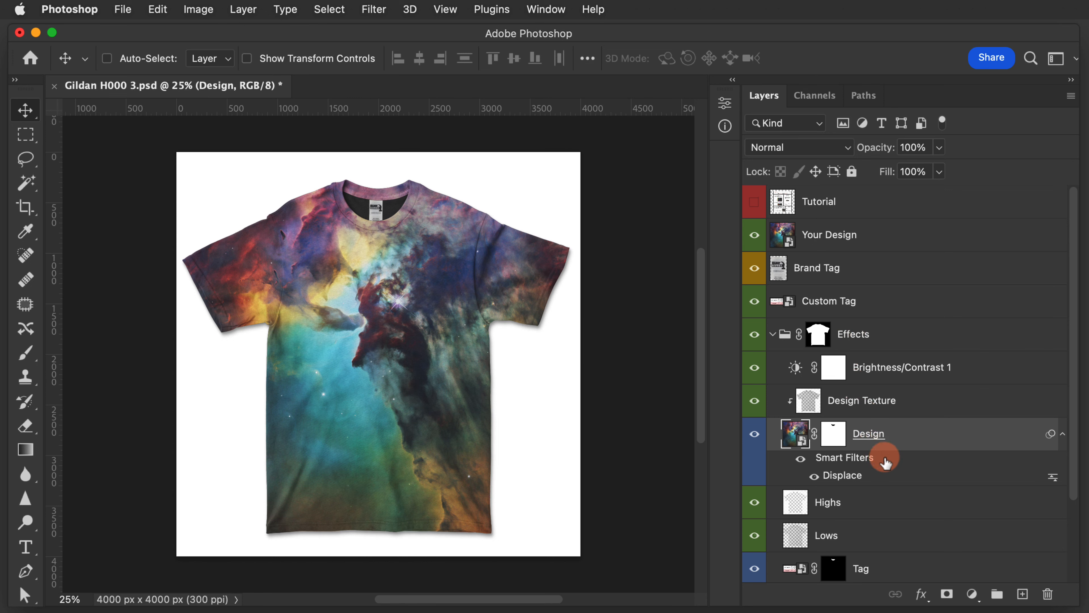
# - Turn on the Custom Color layer in the Color group and set its fill color to white (ffffff)
pyautogui.scroll(-3, 884, 453)
pyautogui.click(772, 499)
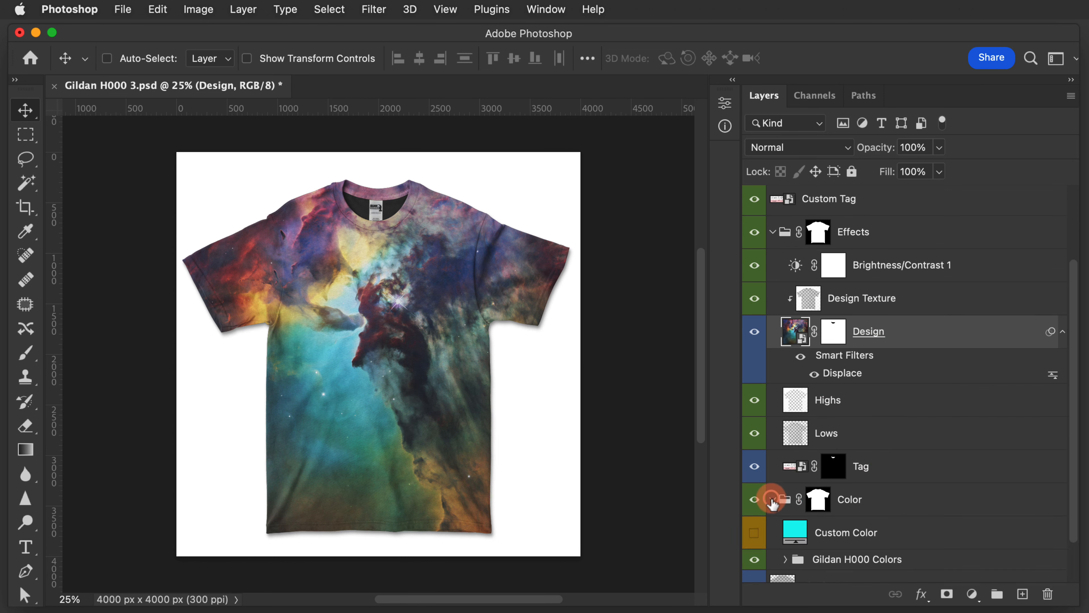
pyautogui.click(755, 532)
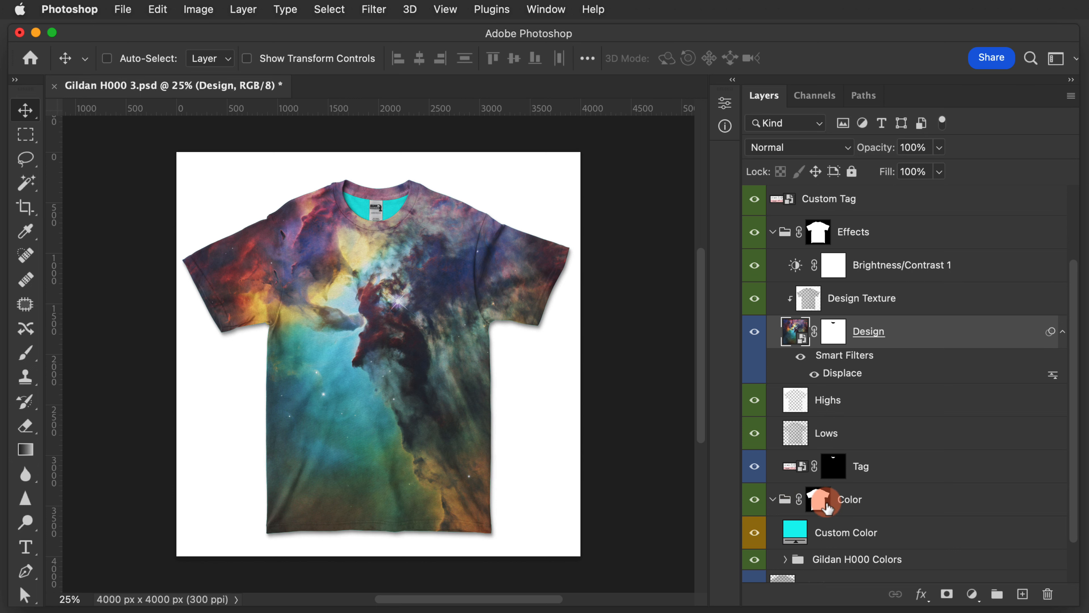
pyautogui.doubleClick(795, 532)
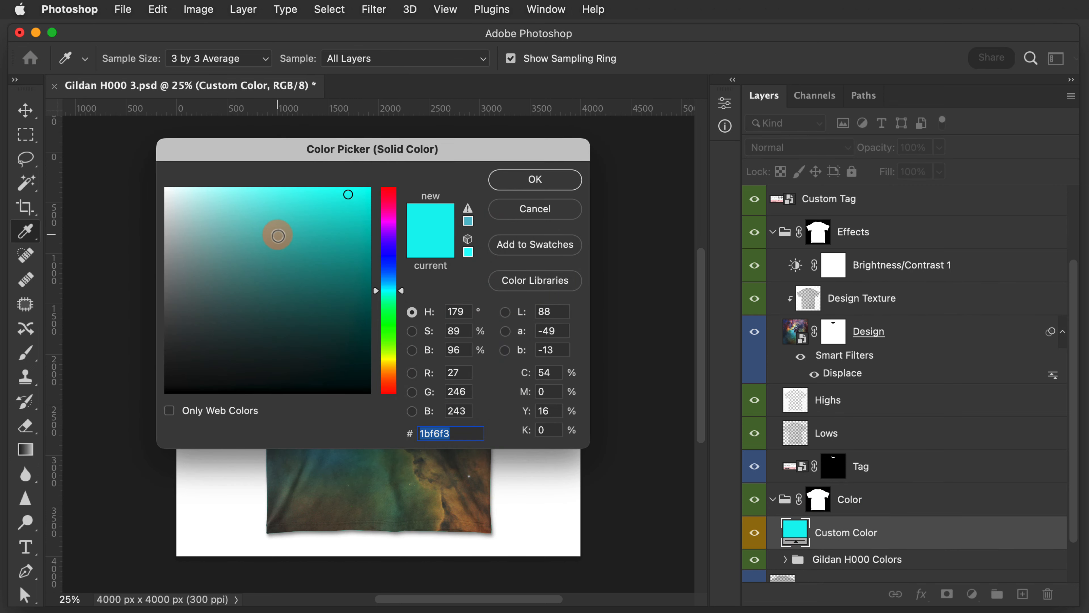
pyautogui.moveTo(308, 260); pyautogui.dragTo(138, 165)
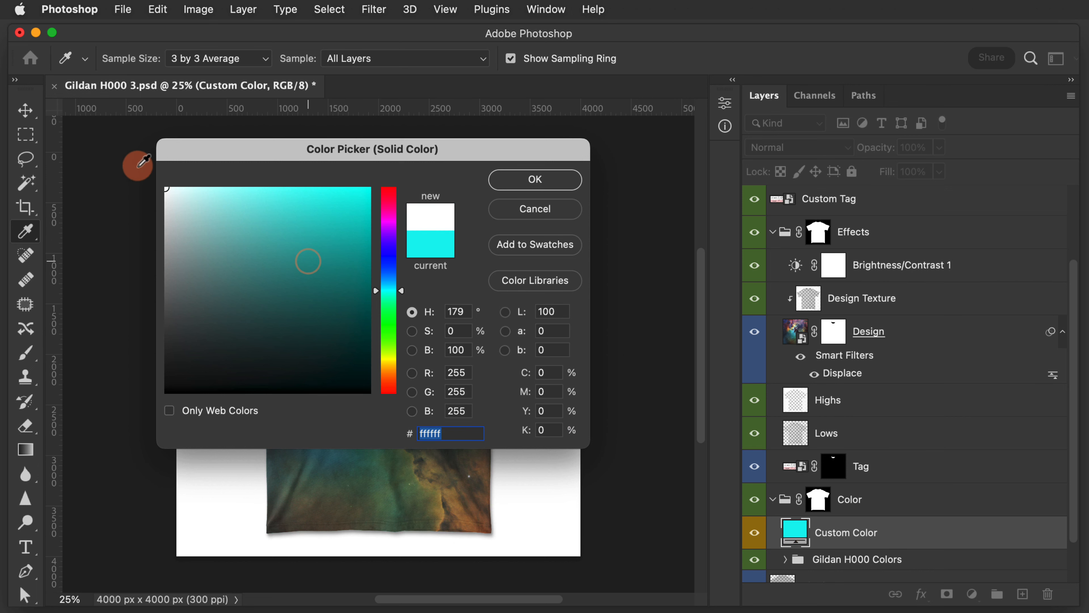
pyautogui.click(551, 180)
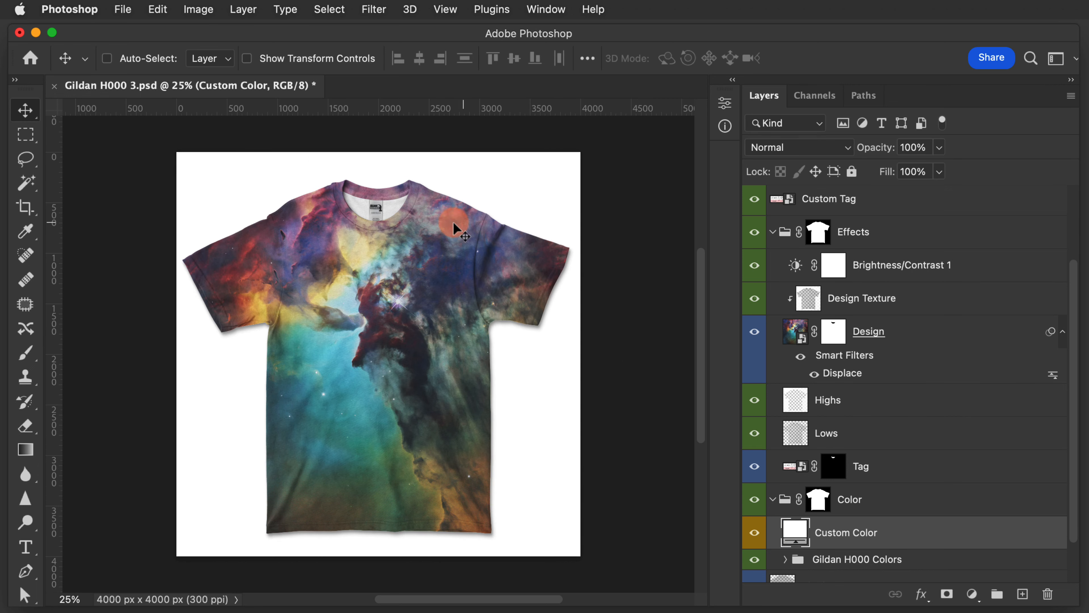